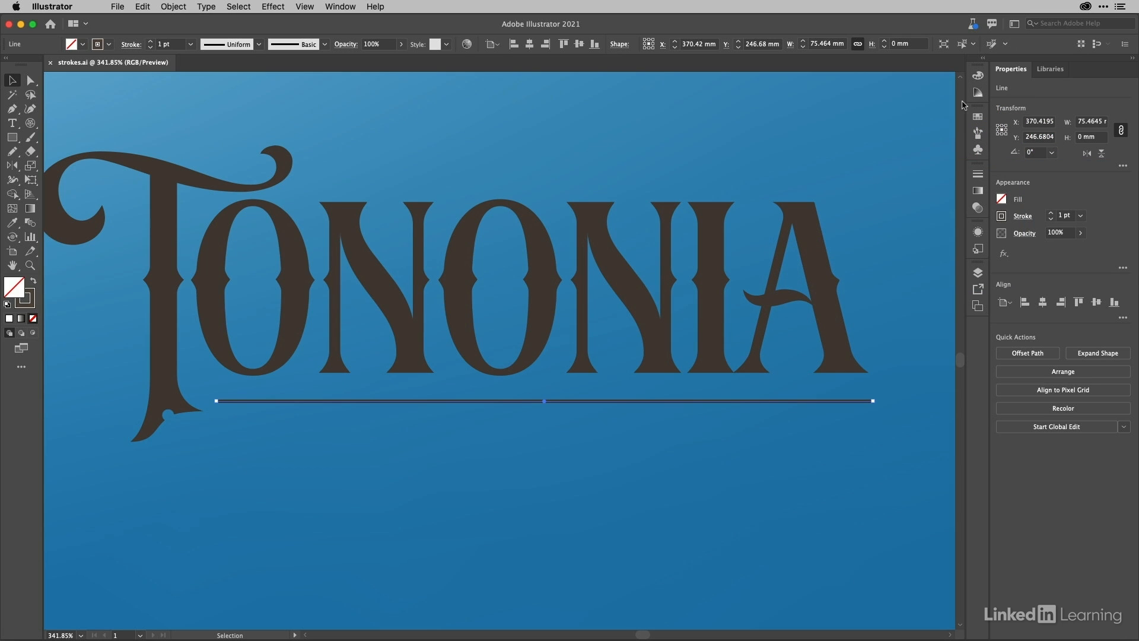
# Open the Stroke settings for the selected line and toggle the extended options off and on again
pyautogui.click(978, 174)
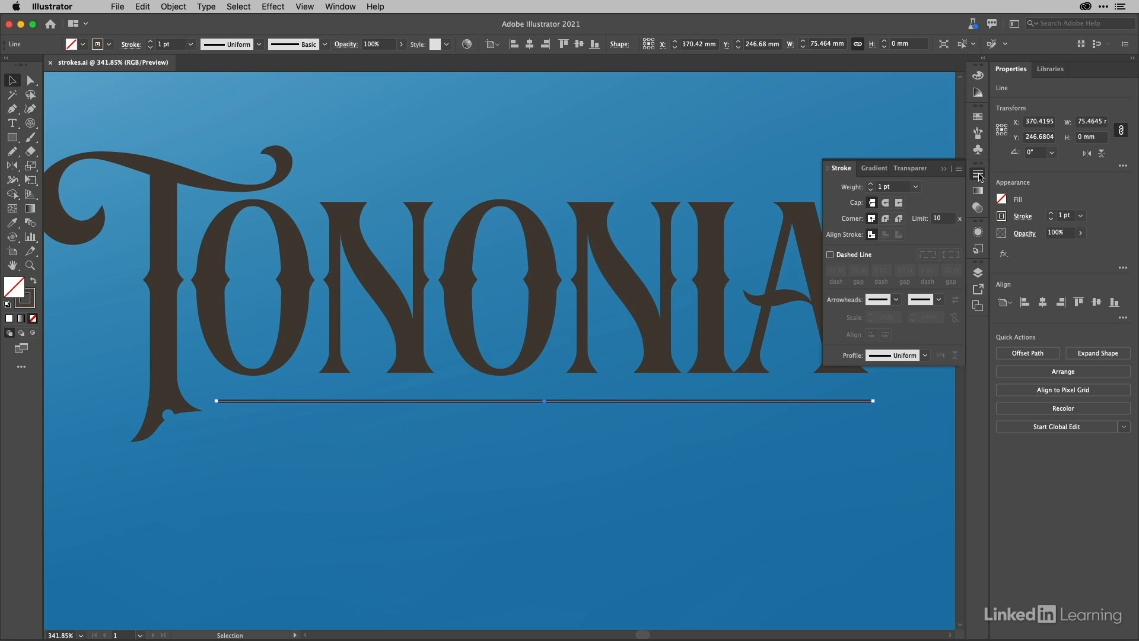
pyautogui.click(959, 170)
pyautogui.click(979, 171)
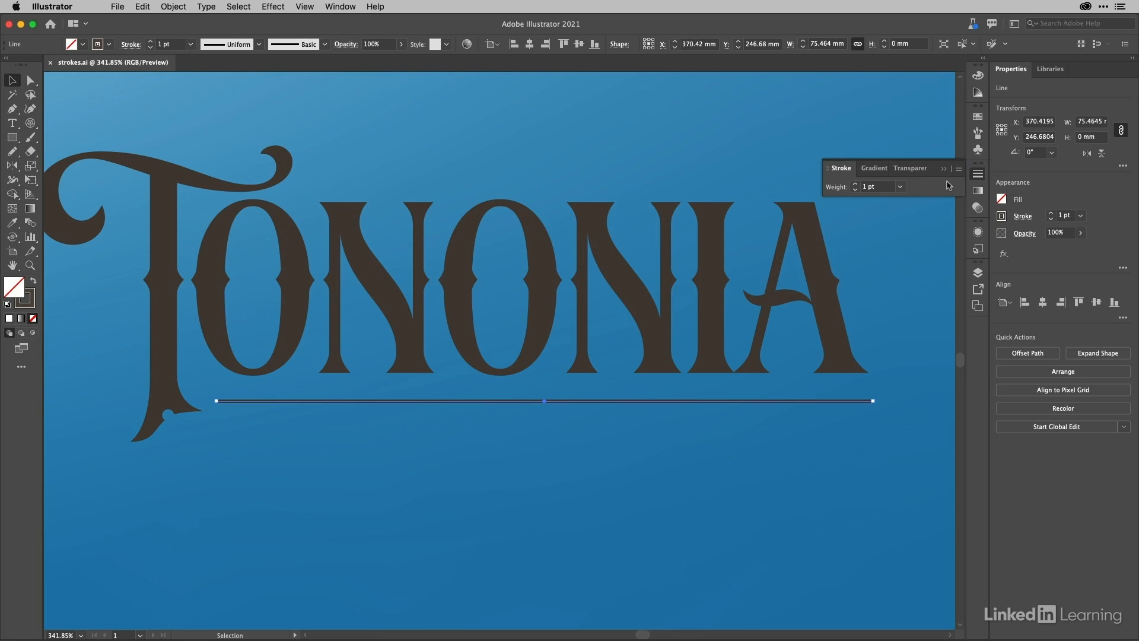
pyautogui.click(959, 168)
pyautogui.click(979, 172)
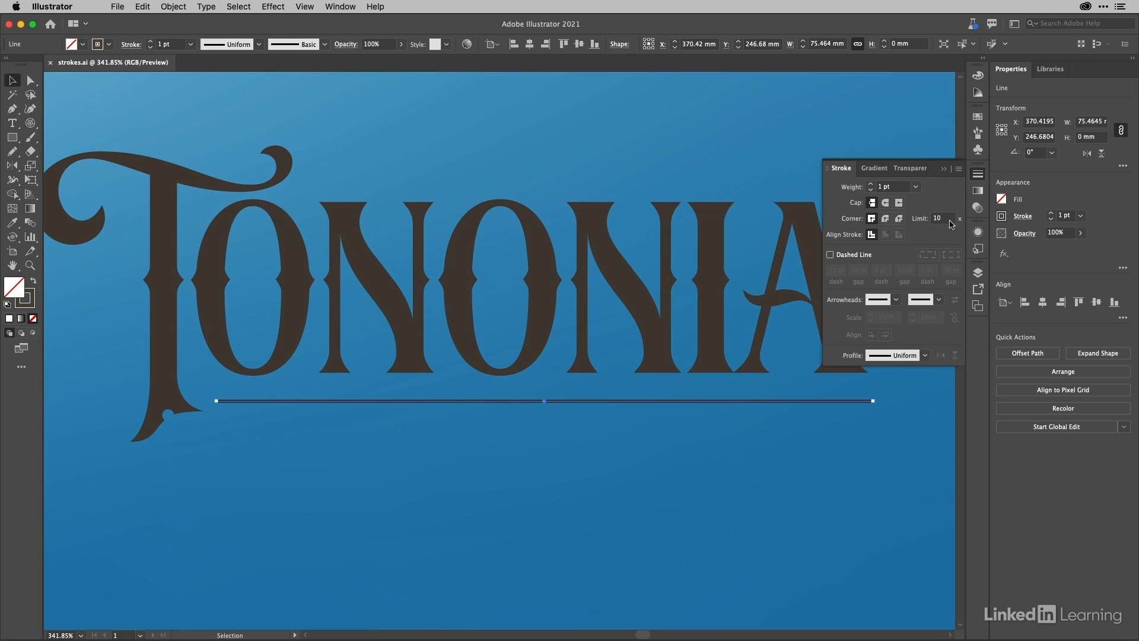
# View the line's stroke options through the alternative Stroke links in the object properties and the control settings
pyautogui.click(1027, 218)
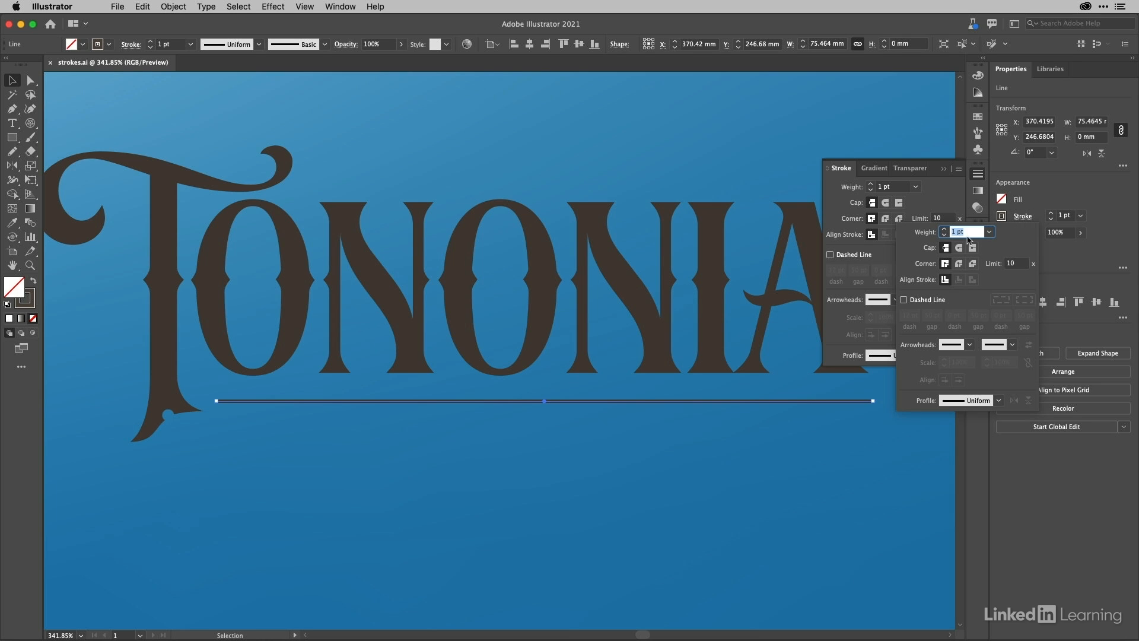
pyautogui.click(1045, 201)
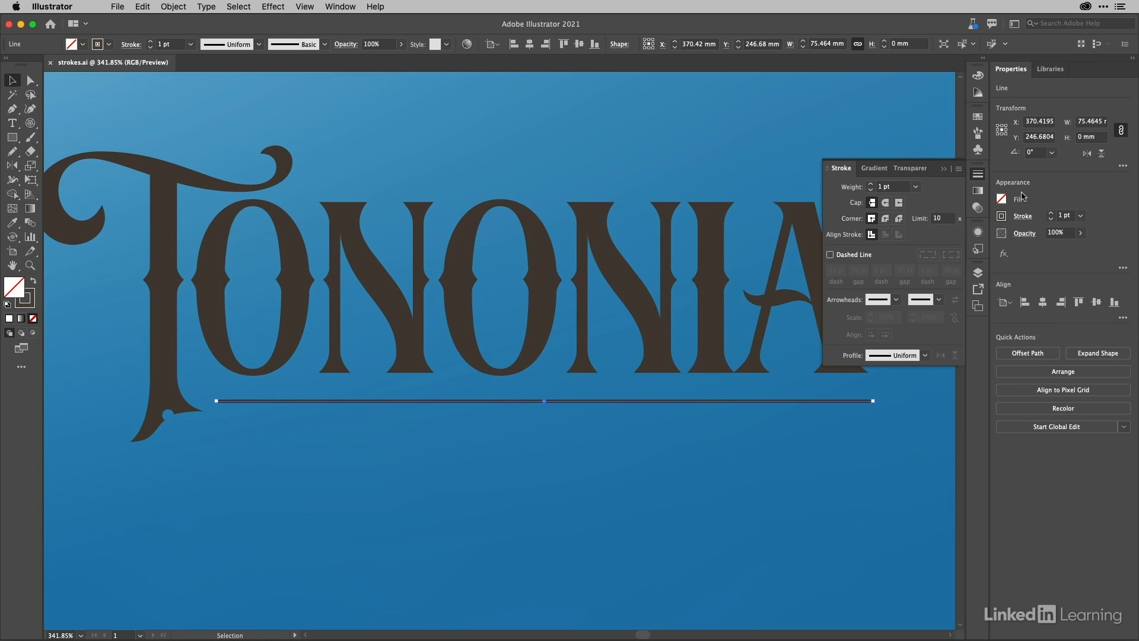
pyautogui.click(977, 174)
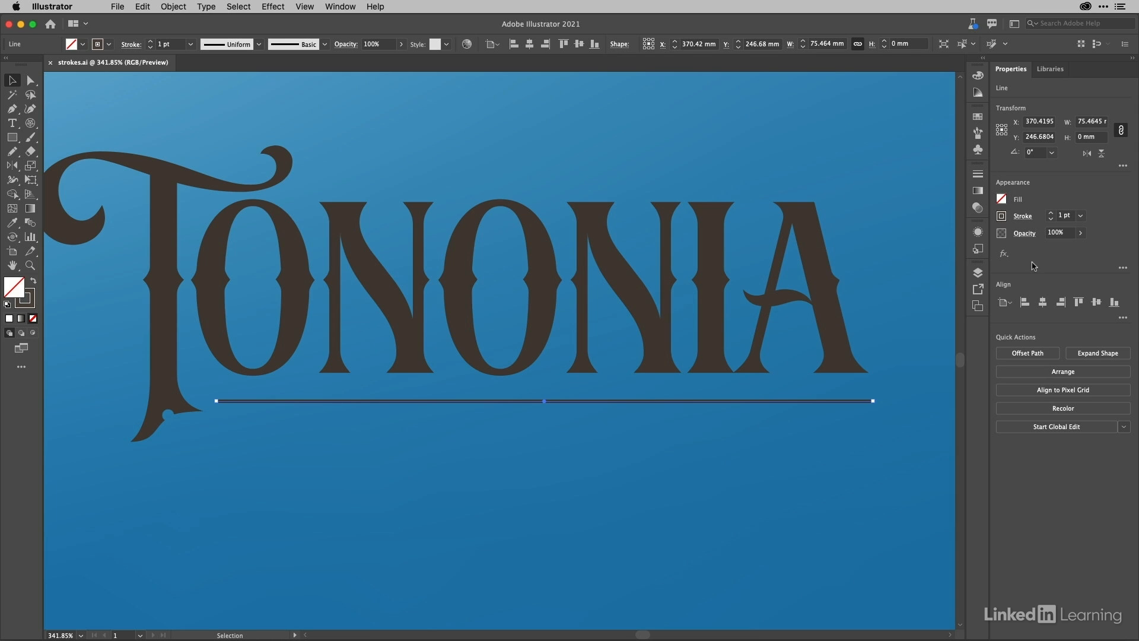
pyautogui.click(131, 45)
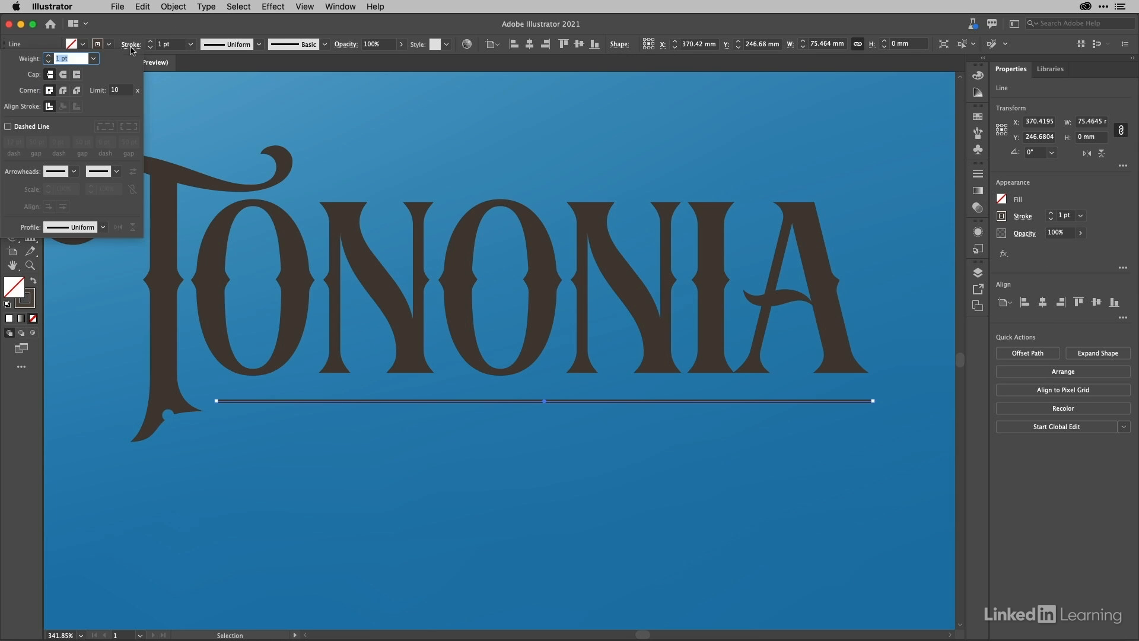
pyautogui.press('Escape')
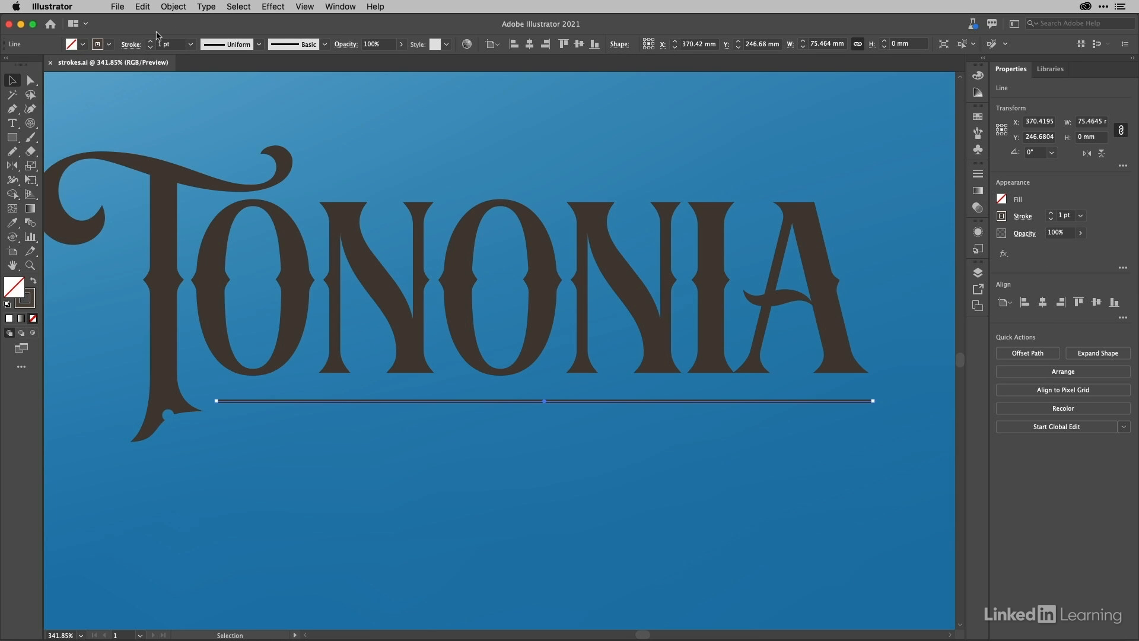
pyautogui.click(1024, 216)
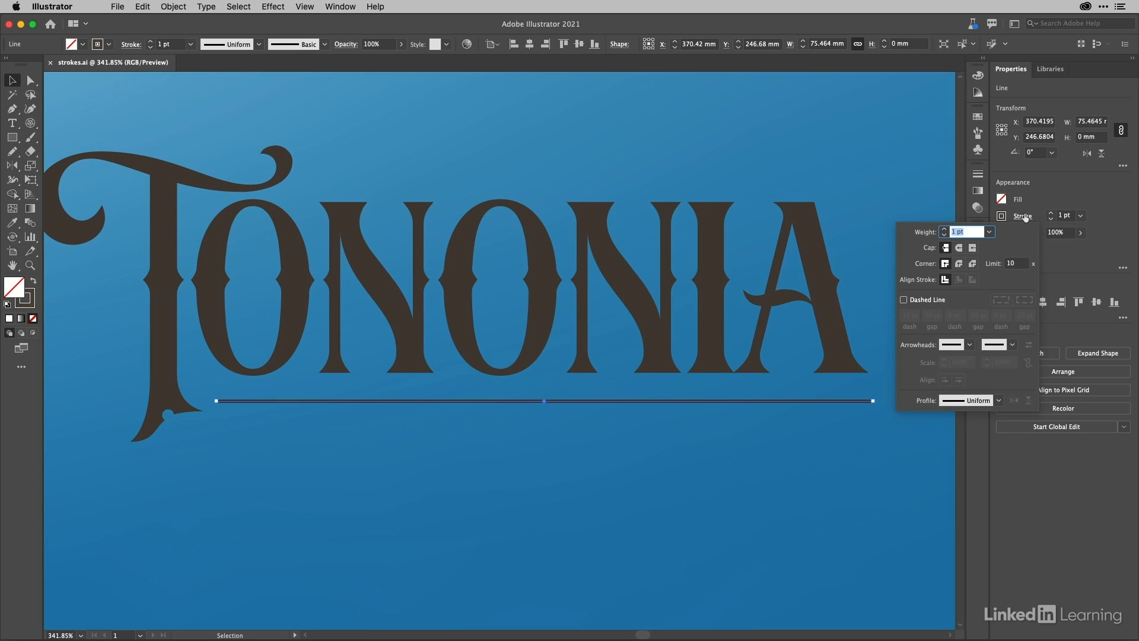
pyautogui.press('Escape')
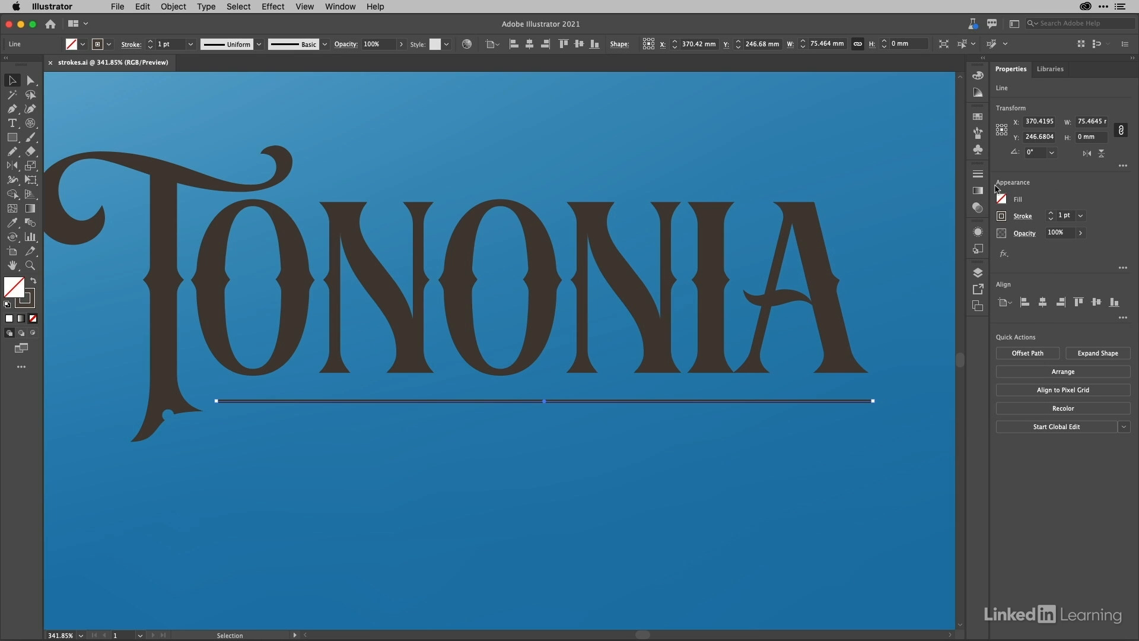
# Set the stroke weight of the line beneath the lettering to 3 mm
pyautogui.click(978, 175)
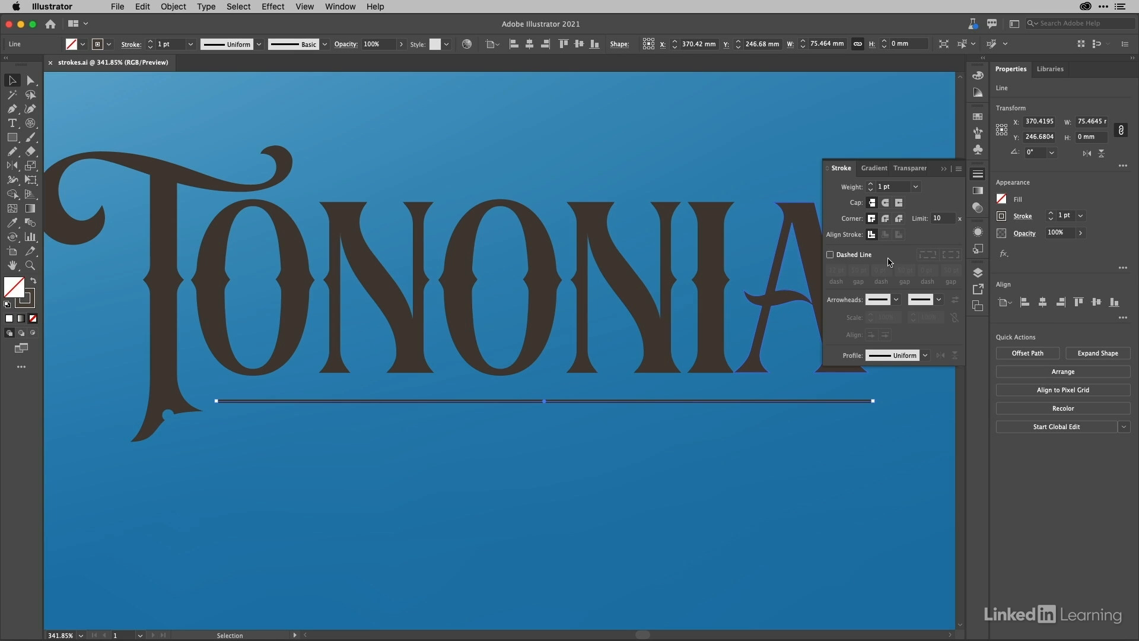
pyautogui.click(901, 187)
pyautogui.write('3mm')
pyautogui.press('Return')
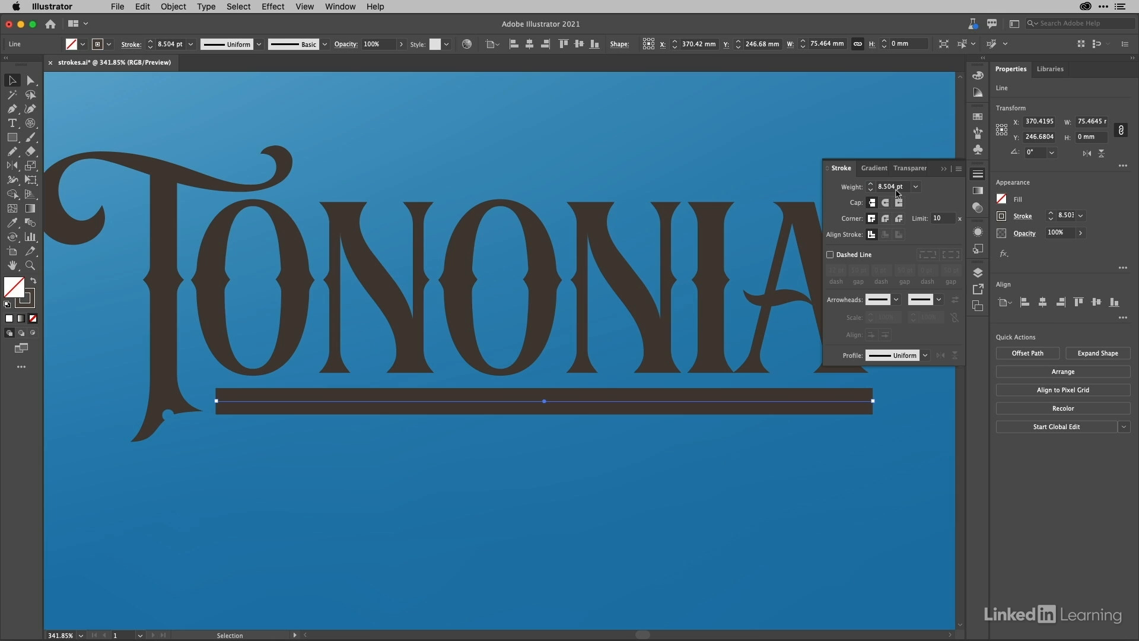
# Vary the line's stroke weight up and down, settle on 10 pt, and check the preset weights without choosing one
pyautogui.scroll(-5, 897, 190)
pyautogui.scroll(8, 897, 189)
pyautogui.scroll(-6, 897, 190)
pyautogui.scroll(-3, 896, 189)
pyautogui.scroll(9, 897, 190)
pyautogui.scroll(-7, 896, 190)
pyautogui.scroll(4, 897, 190)
pyautogui.scroll(4, 897, 190)
pyautogui.scroll(-7, 896, 189)
pyautogui.scroll(6, 897, 189)
pyautogui.scroll(-3, 897, 189)
pyautogui.scroll(2, 896, 188)
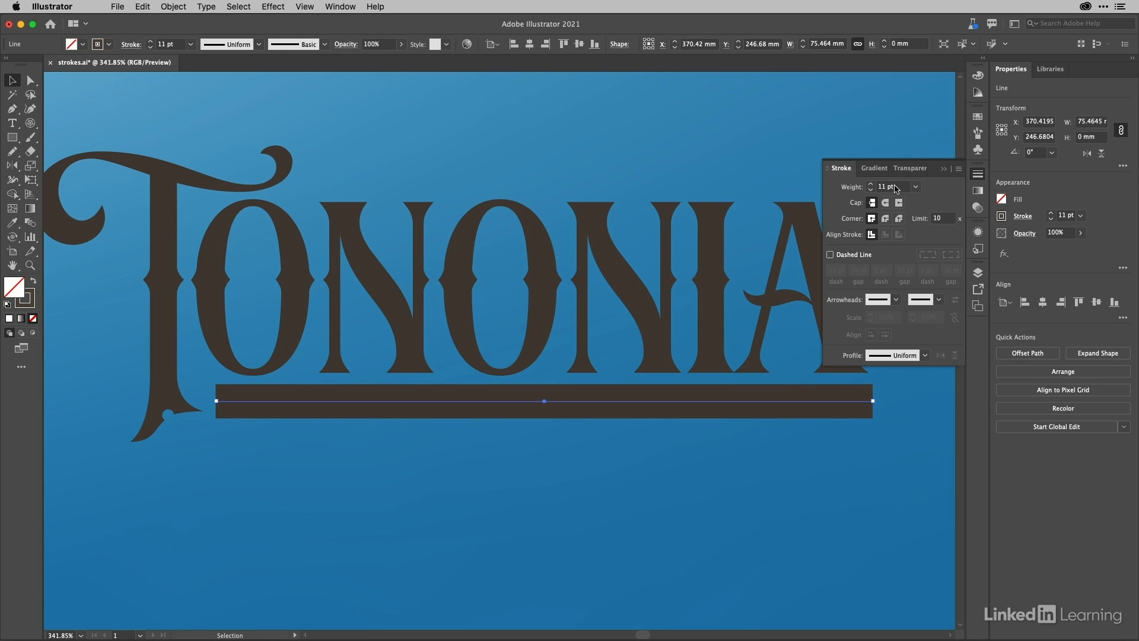
pyautogui.click(871, 189)
pyautogui.click(870, 184)
pyautogui.click(871, 190)
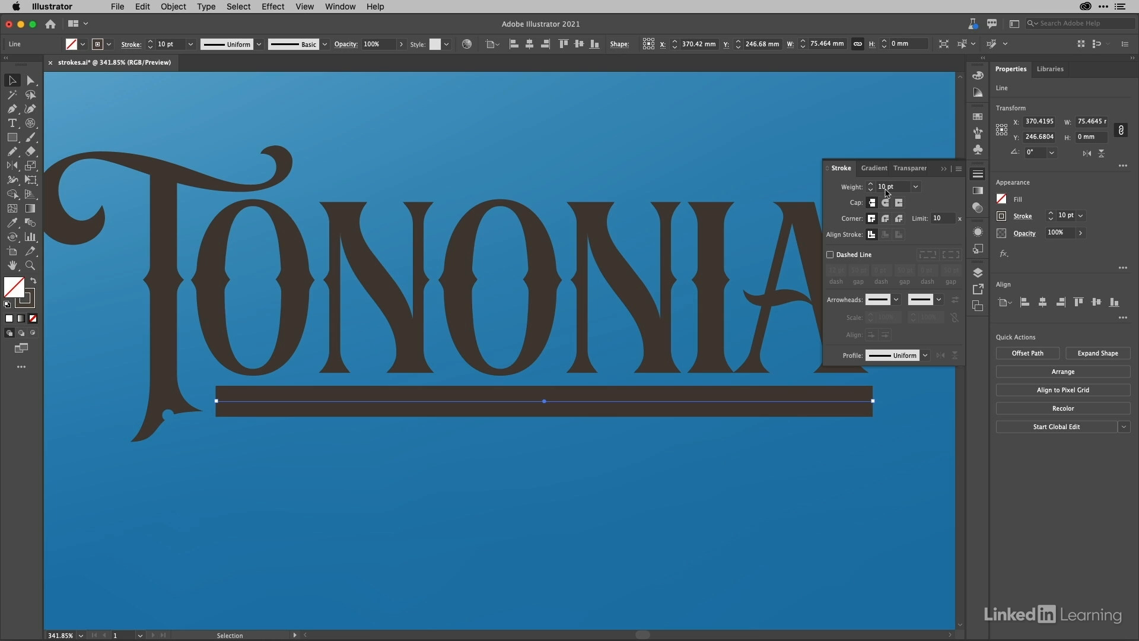
pyautogui.click(916, 188)
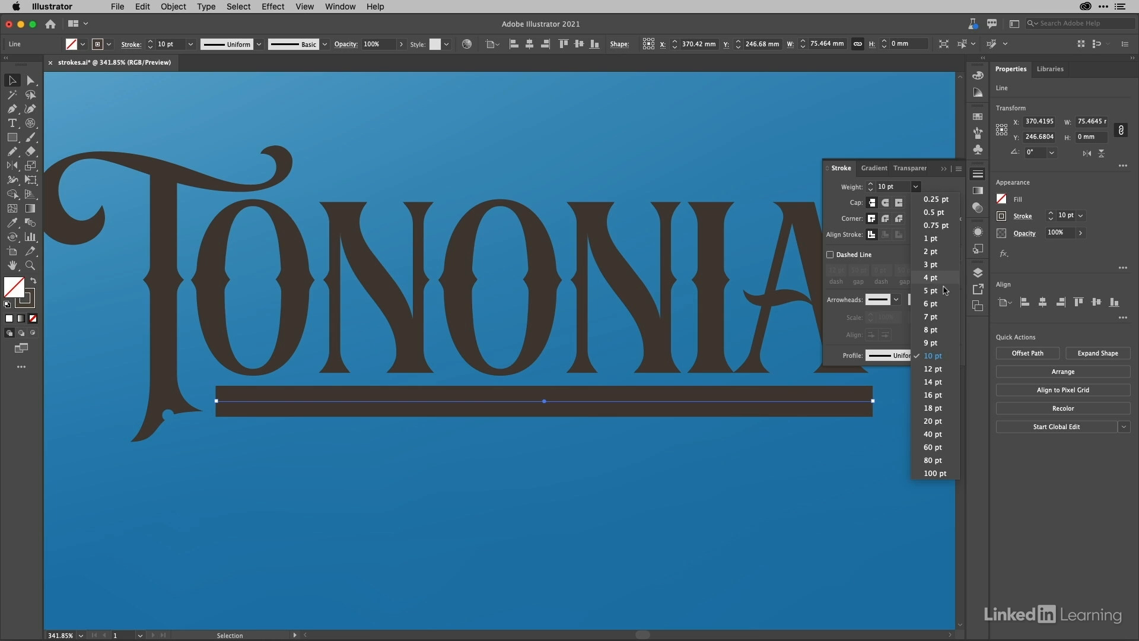
pyautogui.click(937, 188)
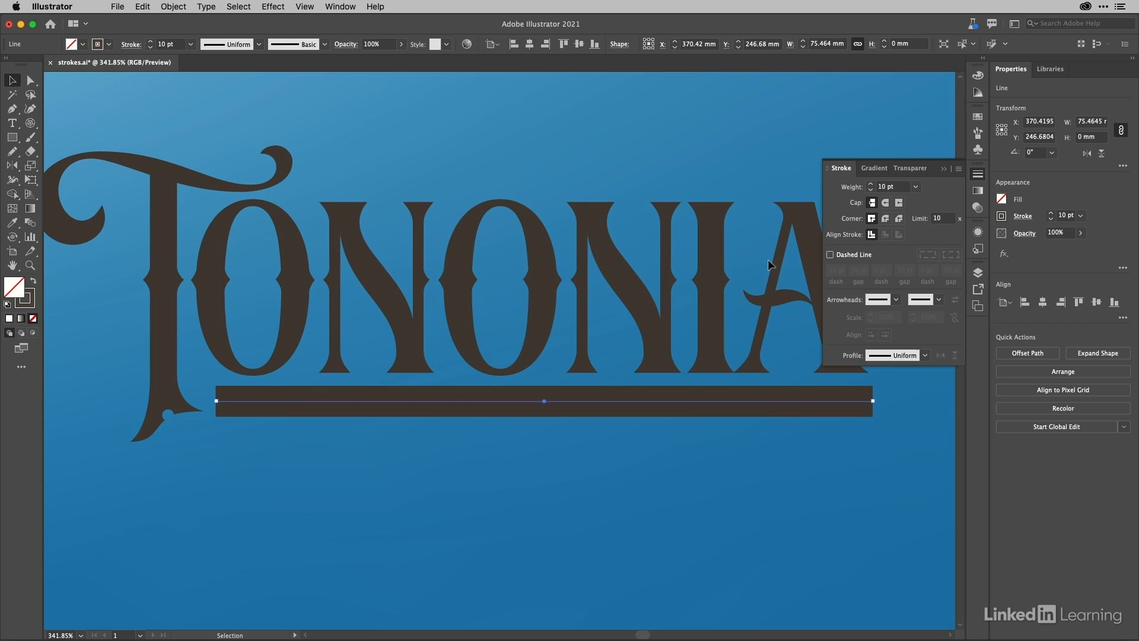
# Try a round cap on the line and finish with a projecting cap
pyautogui.click(886, 203)
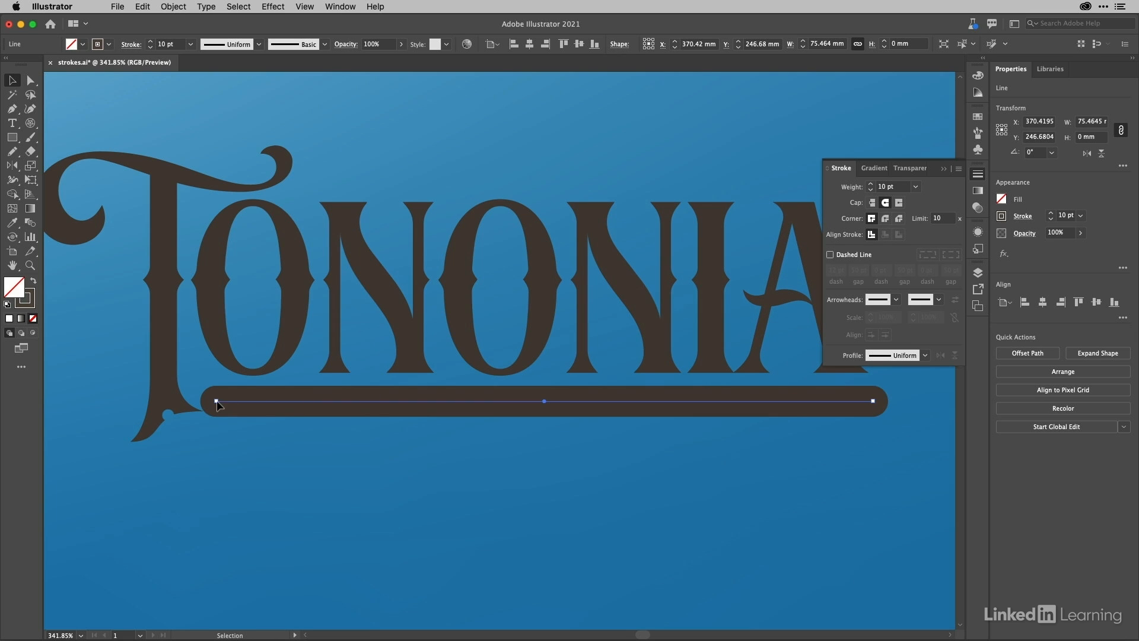
pyautogui.click(899, 202)
# Select the brown border and try round and bevel corner joins at its lower-right corner, returning to the miter join
pyautogui.scroll(-1, 767, 347)
pyautogui.scroll(-3, 767, 347)
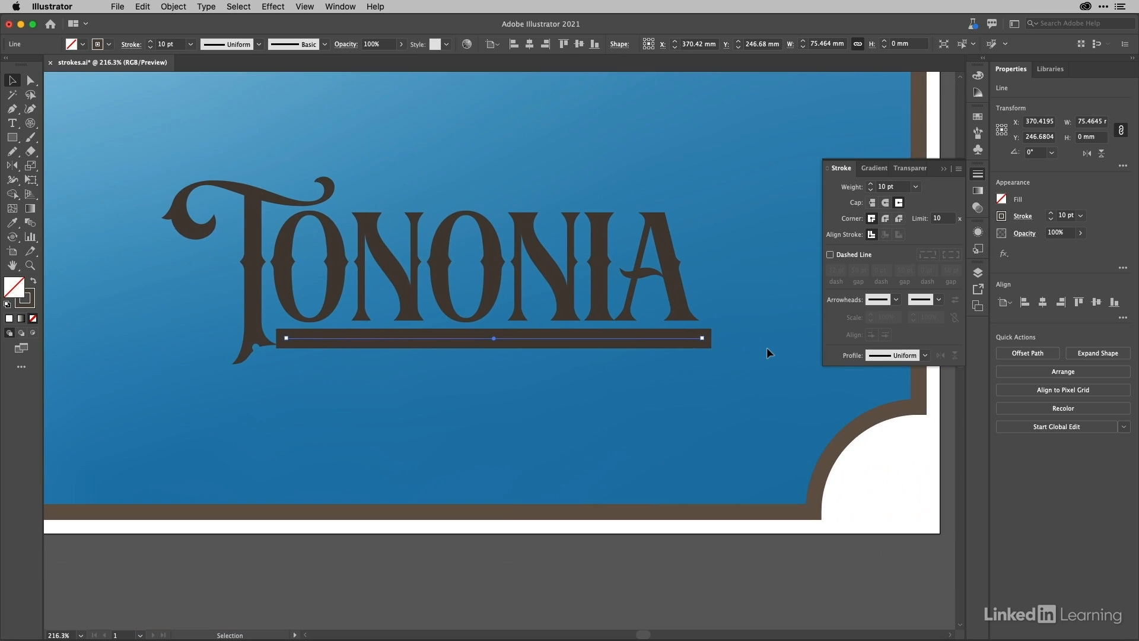
pyautogui.hscroll(2, 767, 347)
pyautogui.click(775, 435)
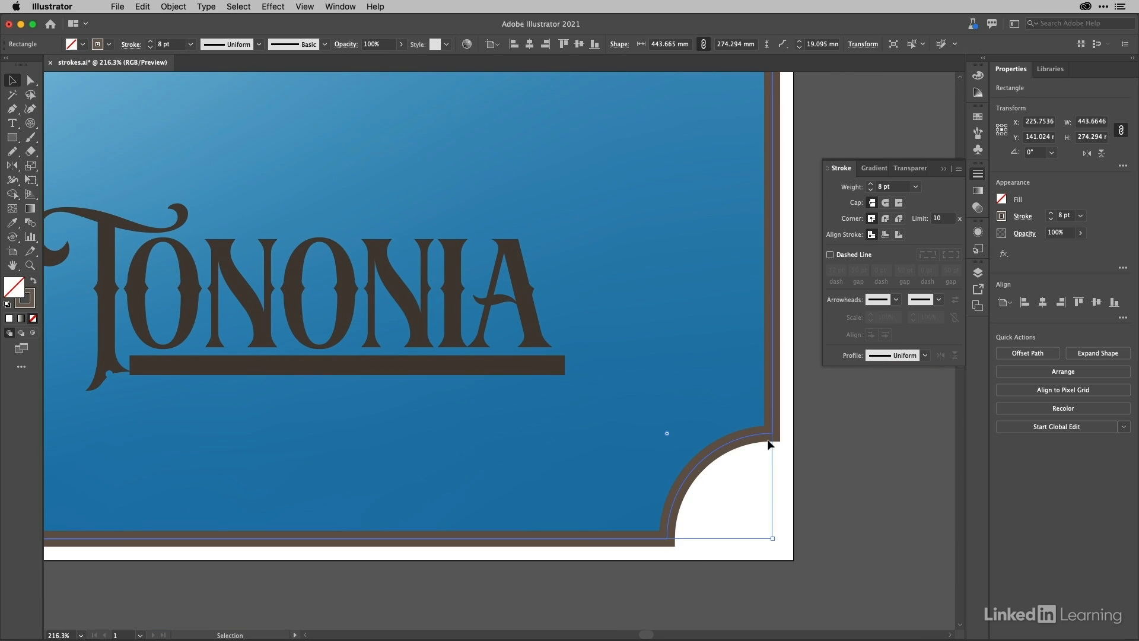
pyautogui.scroll(5, 768, 444)
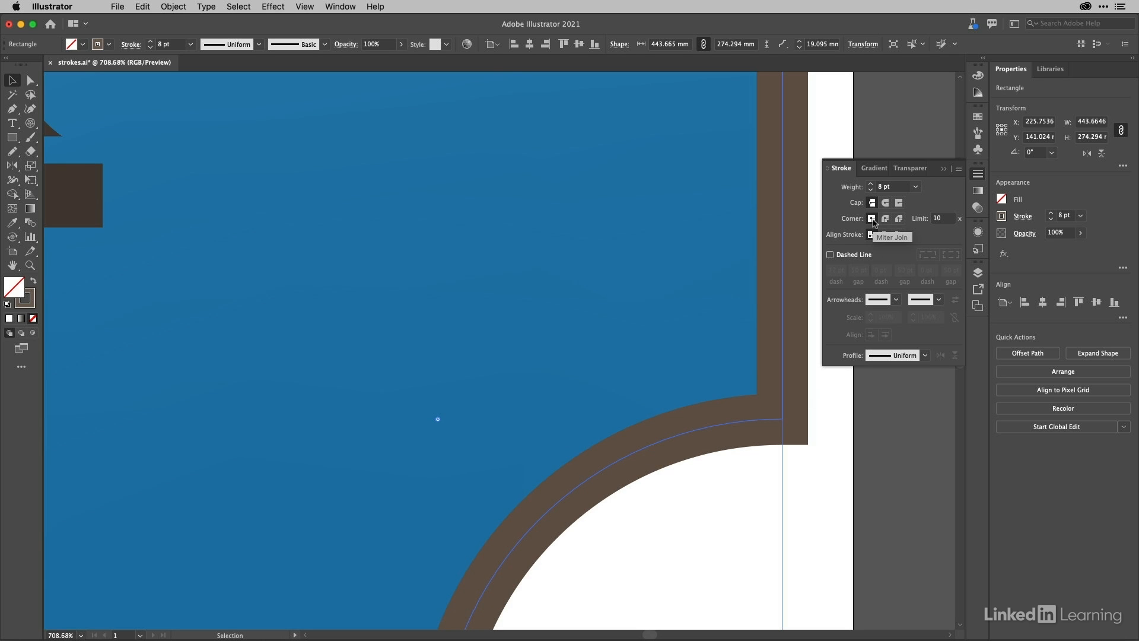
pyautogui.scroll(-3, 763, 365)
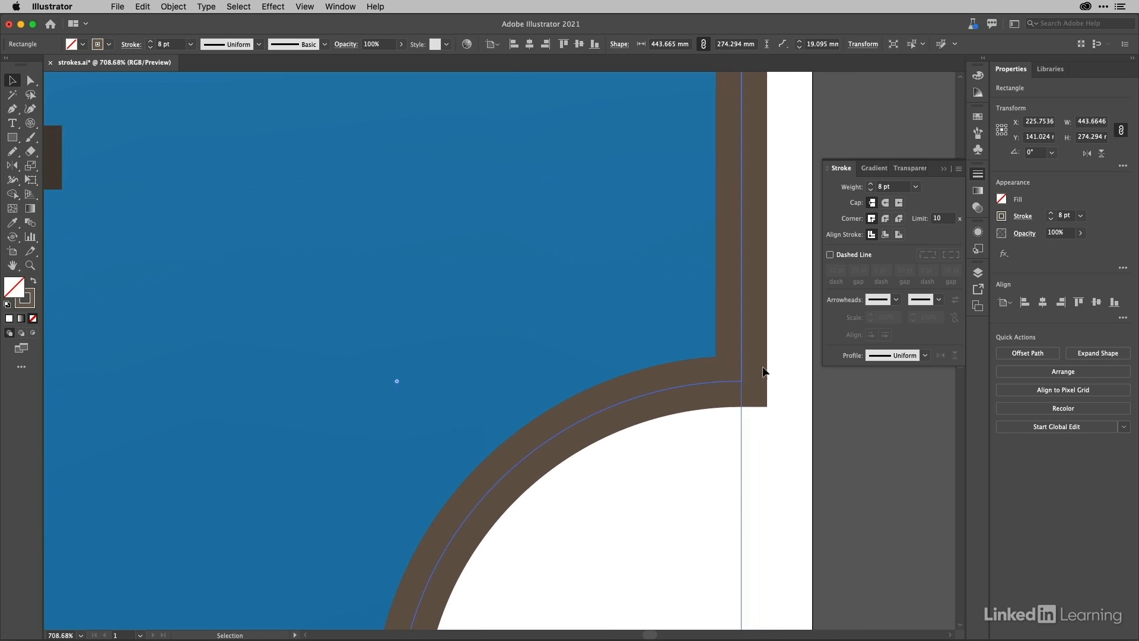
pyautogui.scroll(-3, 763, 368)
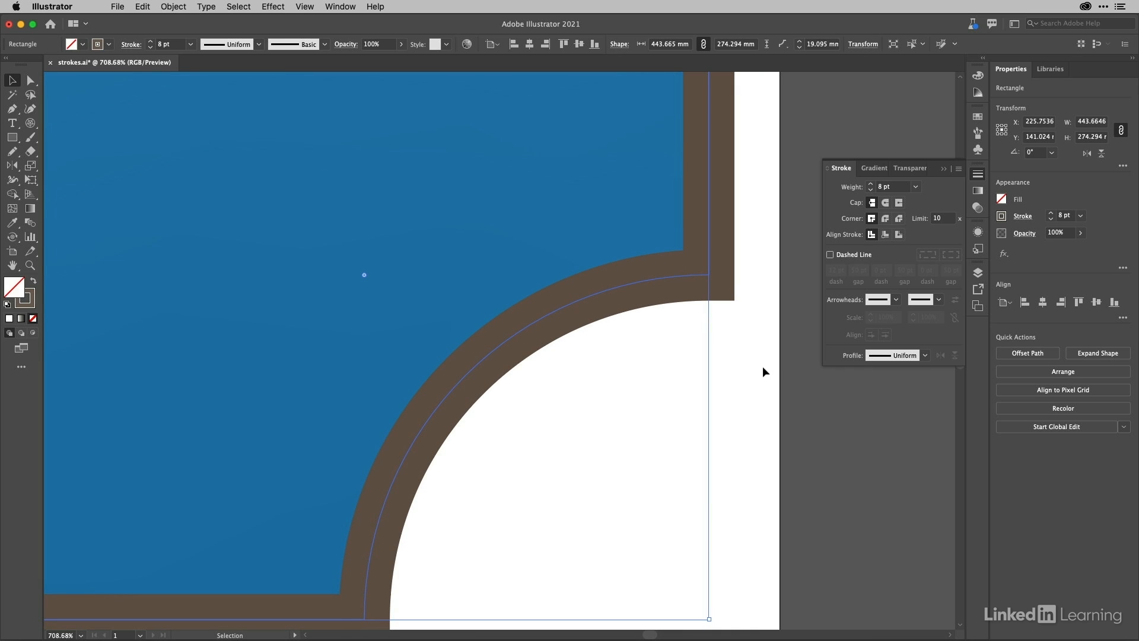
pyautogui.click(886, 219)
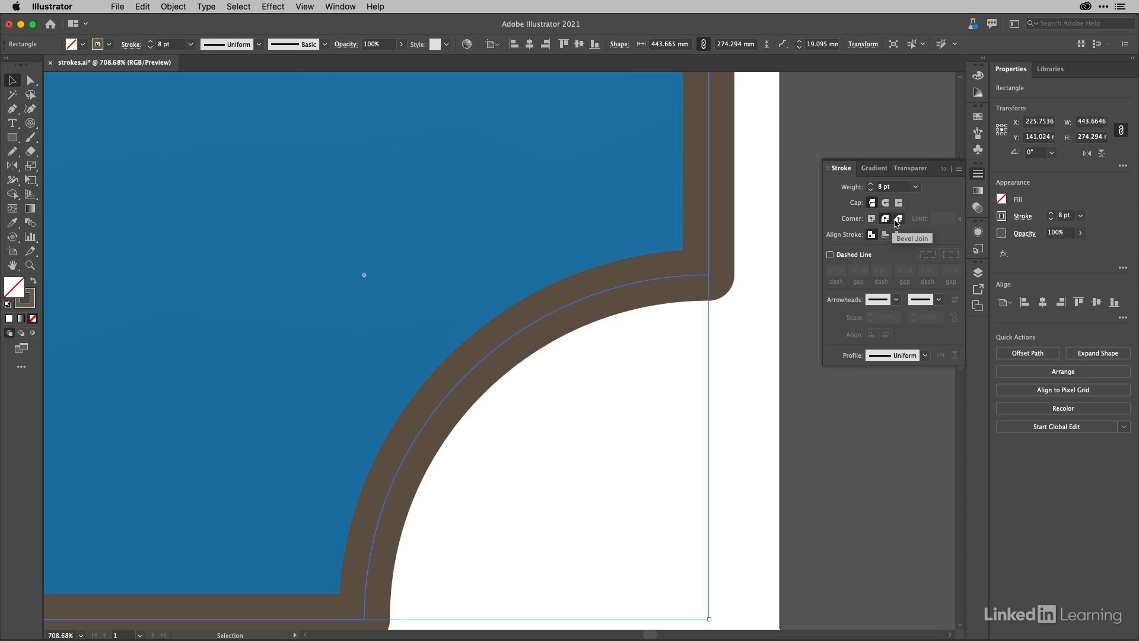
pyautogui.click(899, 219)
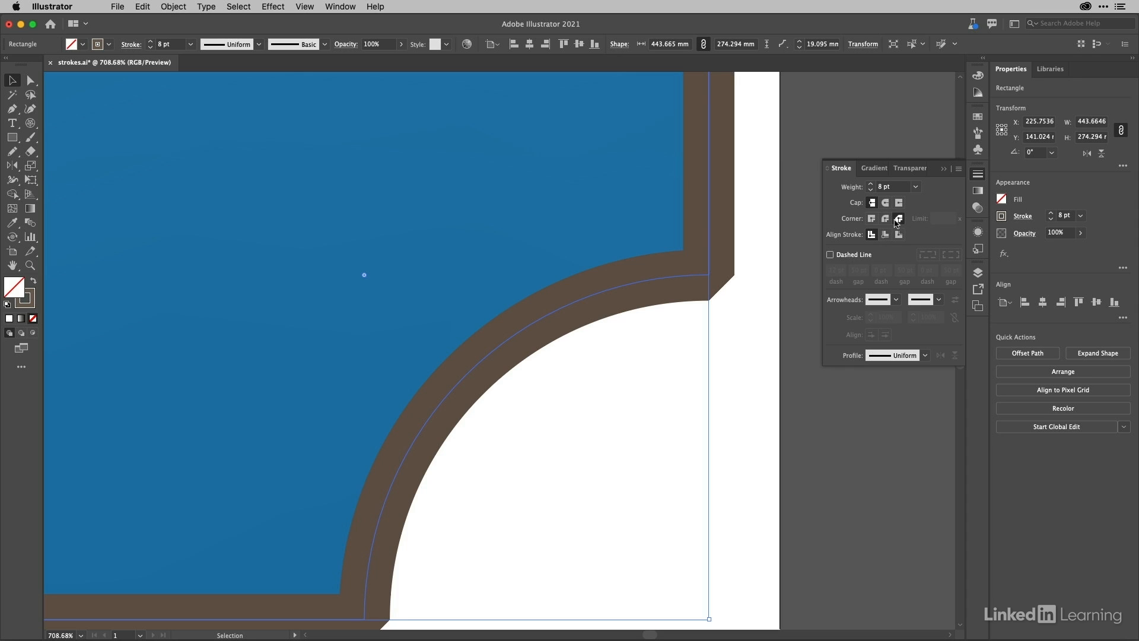
pyautogui.click(872, 219)
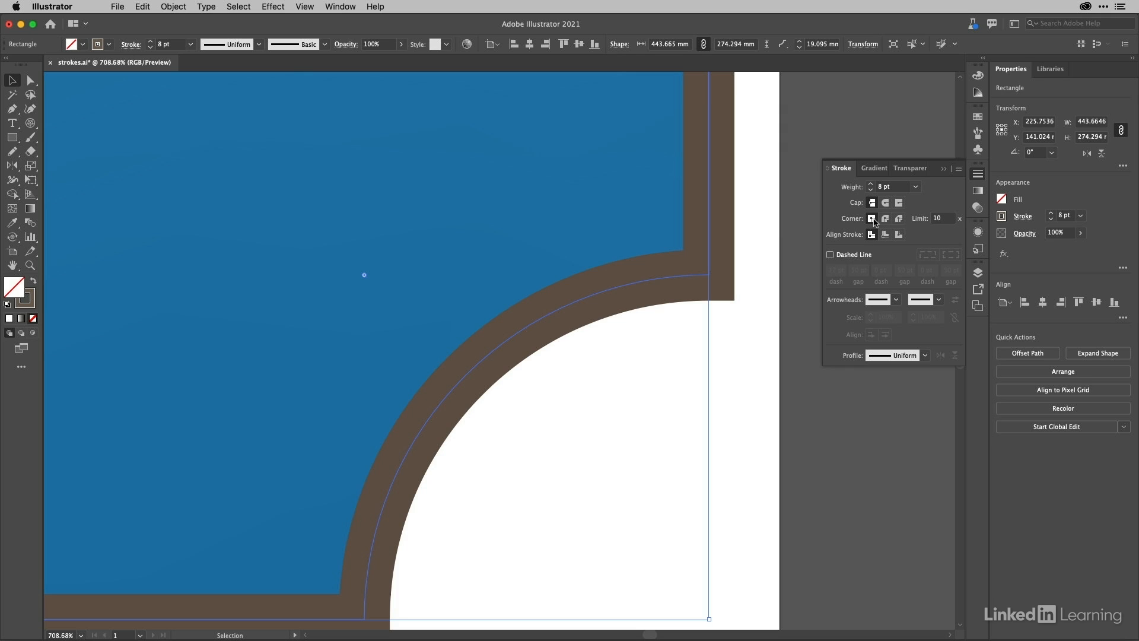
# With the Pen tool, draw a two-segment open path with a very sharp corner in the white corner cutout, its first segment about 12 mm long
pyautogui.click(14, 108)
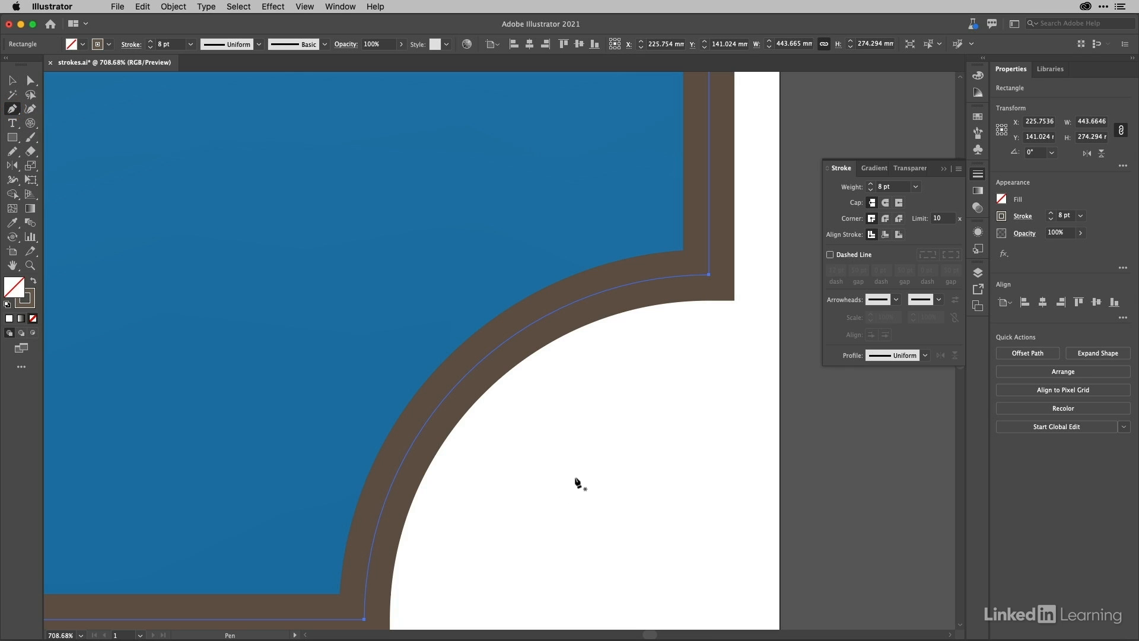
pyautogui.click(543, 489)
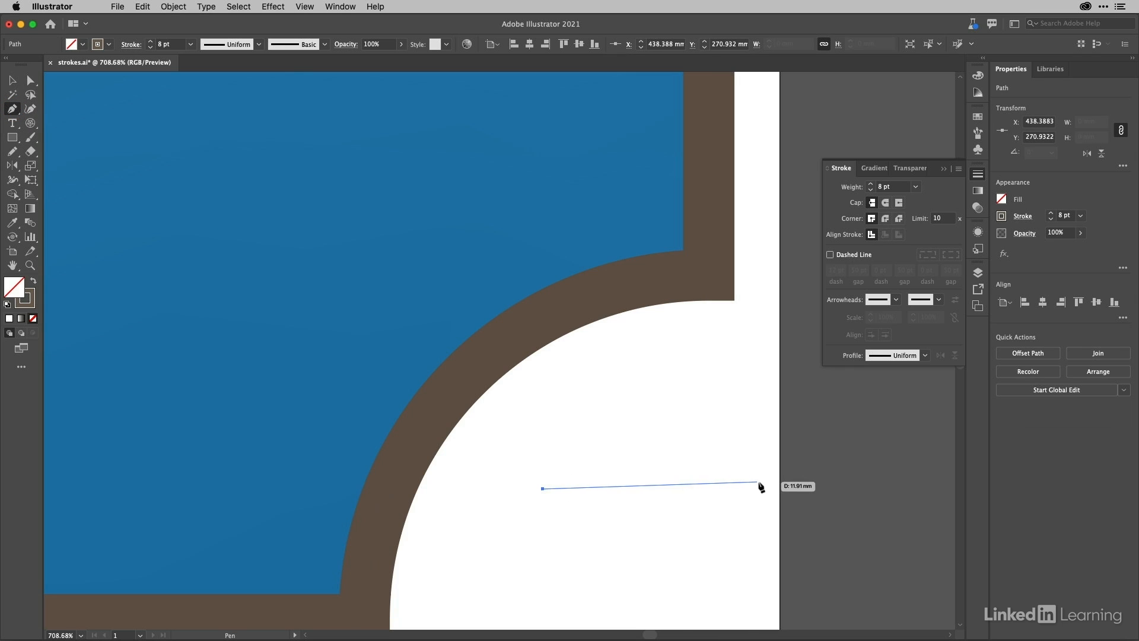
pyautogui.click(758, 483)
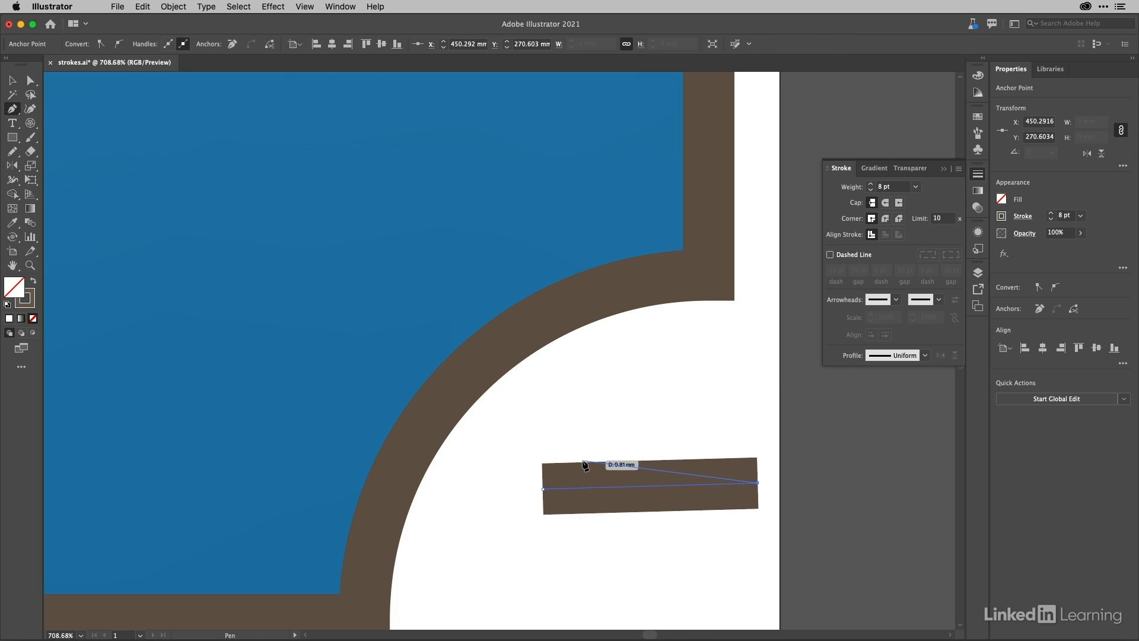
pyautogui.click(582, 462)
pyautogui.moveTo(584, 465)
pyautogui.mouseDown()
pyautogui.moveTo(587, 422)
pyautogui.moveTo(582, 461)
pyautogui.mouseUp()
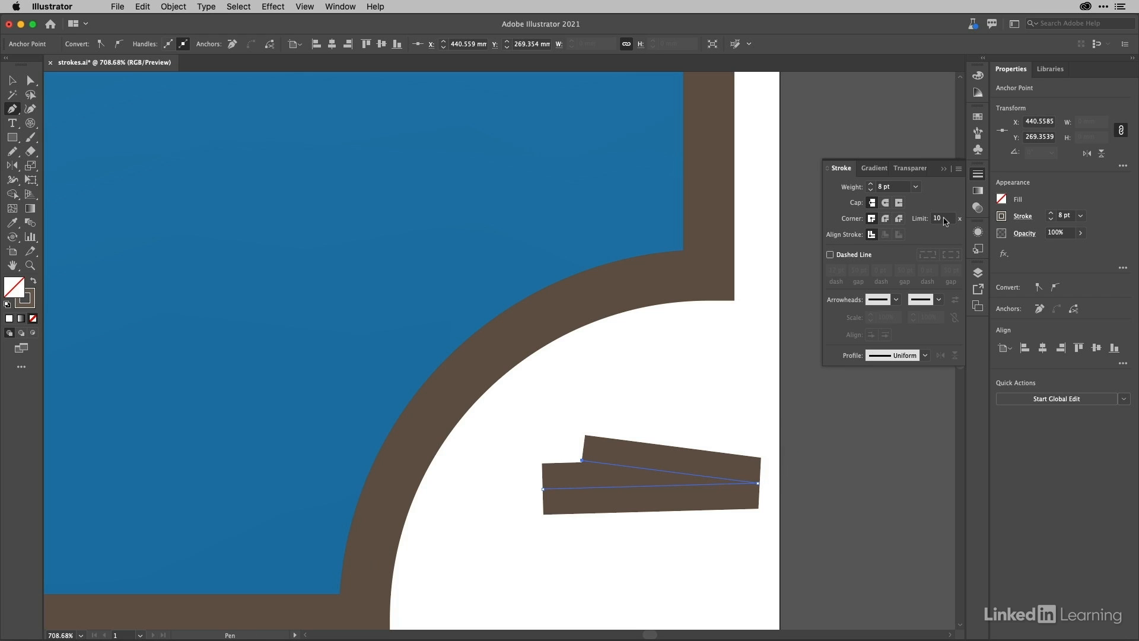
# Raise the sharp-cornered path's miter limit to 21 and change its corner to a round join
pyautogui.scroll(7, 946, 221)
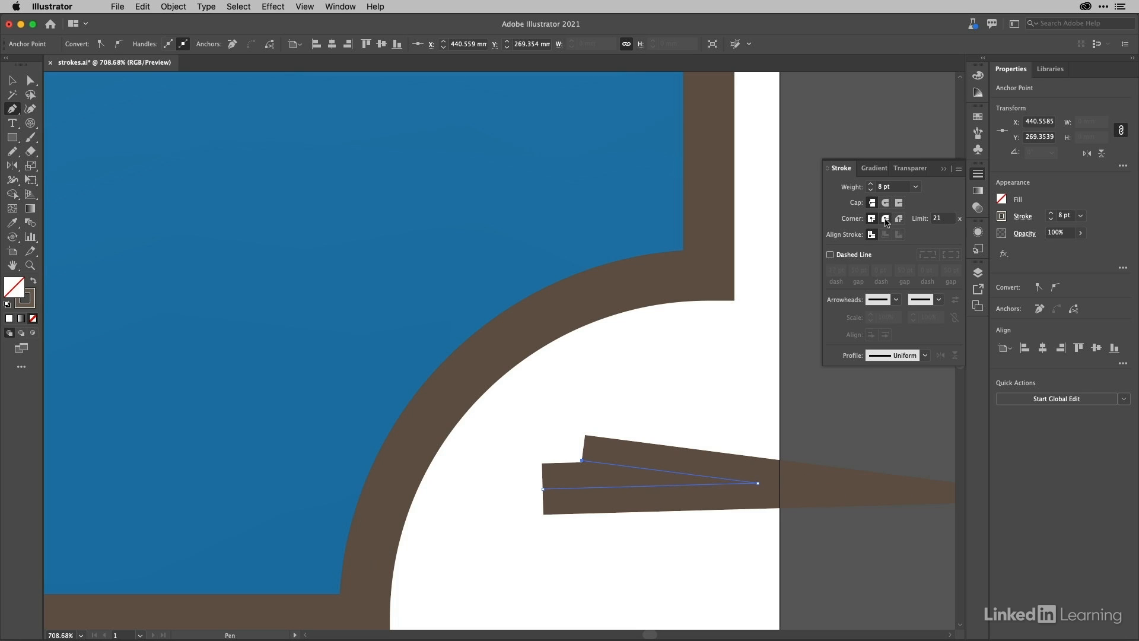
pyautogui.hscroll(5, 743, 483)
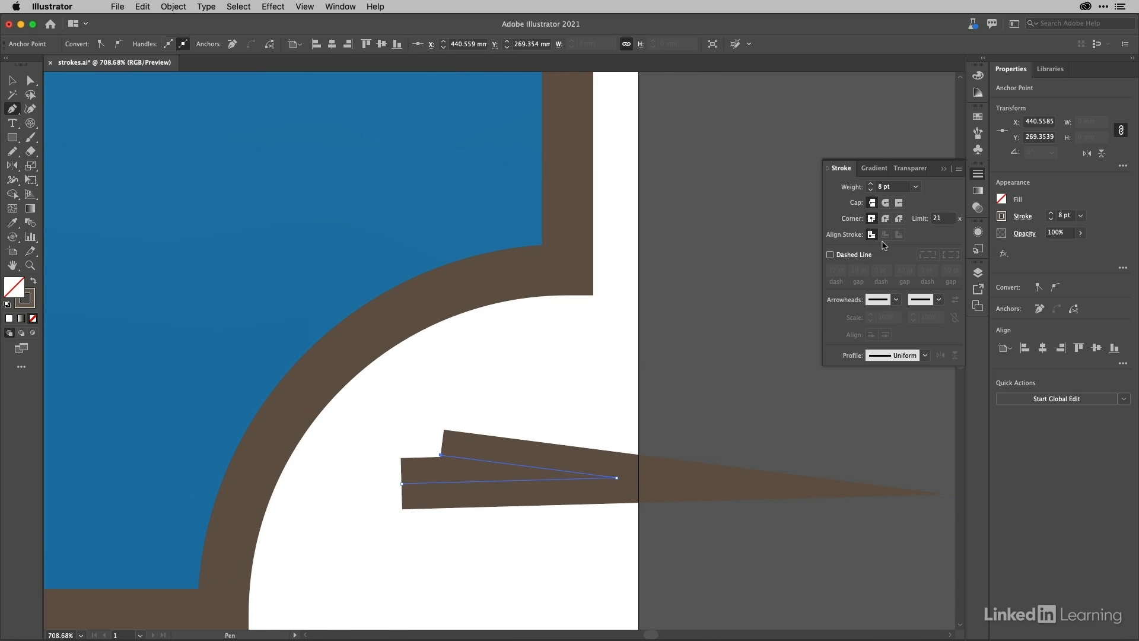
pyautogui.click(886, 220)
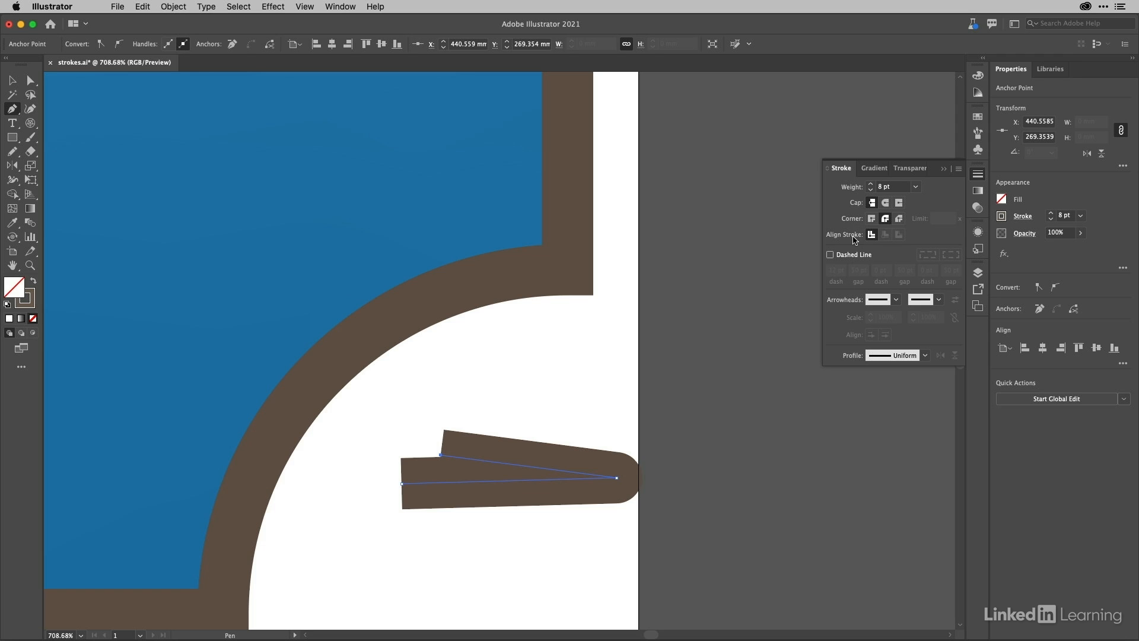
# Undo the sharp-cornered test path in the white corner cutout
pyautogui.press('cmd+z')
pyautogui.press('cmd+z')
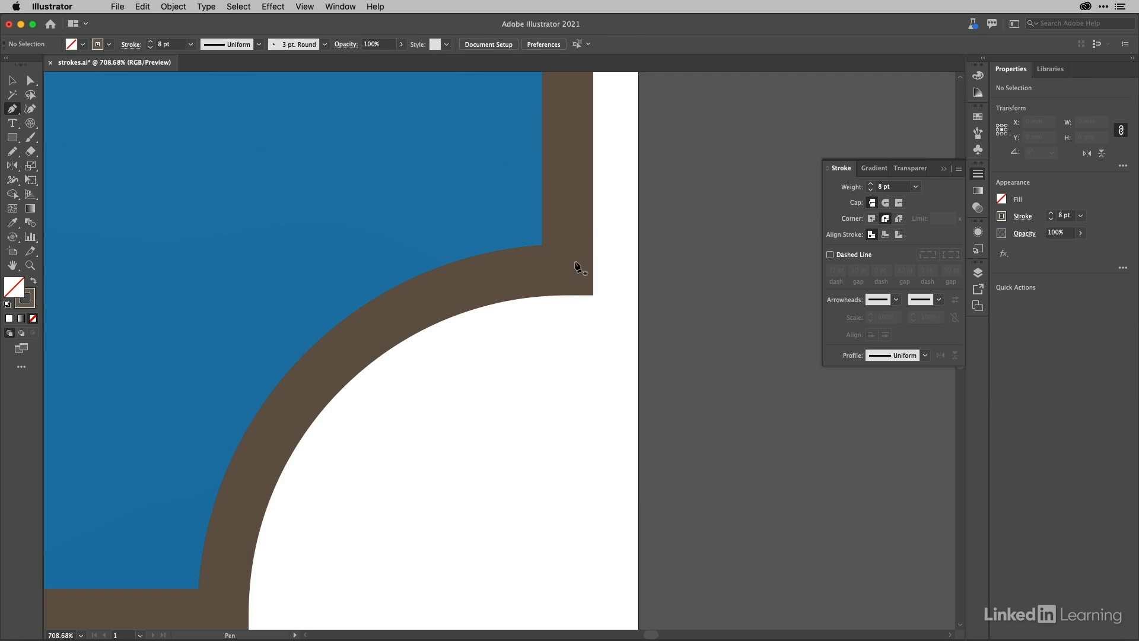
# Select the brown border and try aligning its stroke to the inside and the outside, returning to center alignment
pyautogui.press('v')
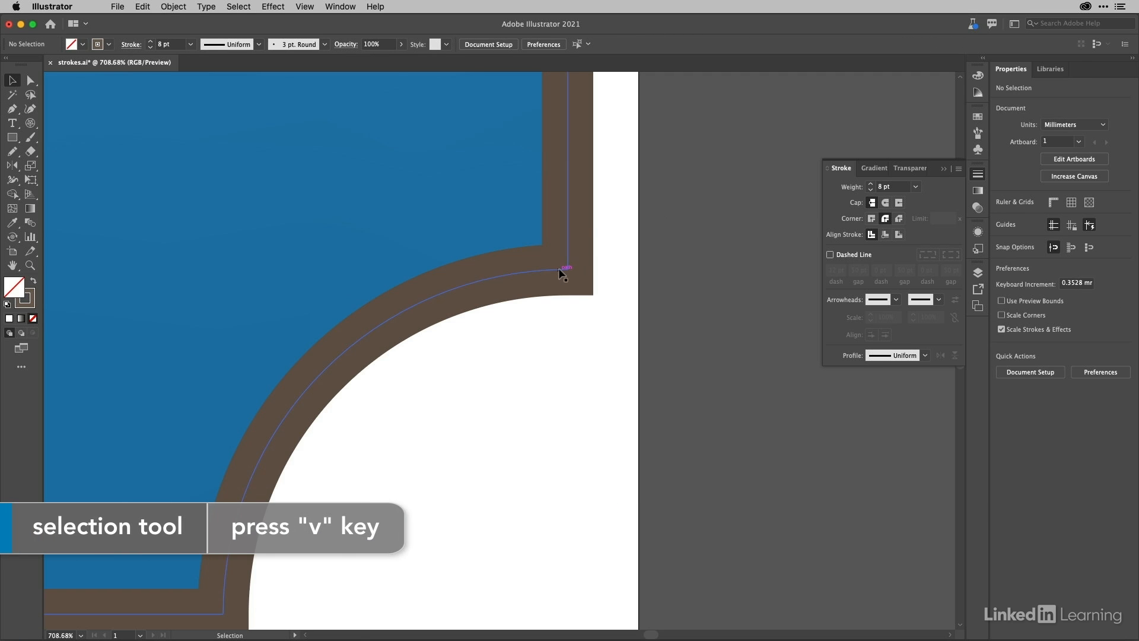
pyautogui.click(563, 267)
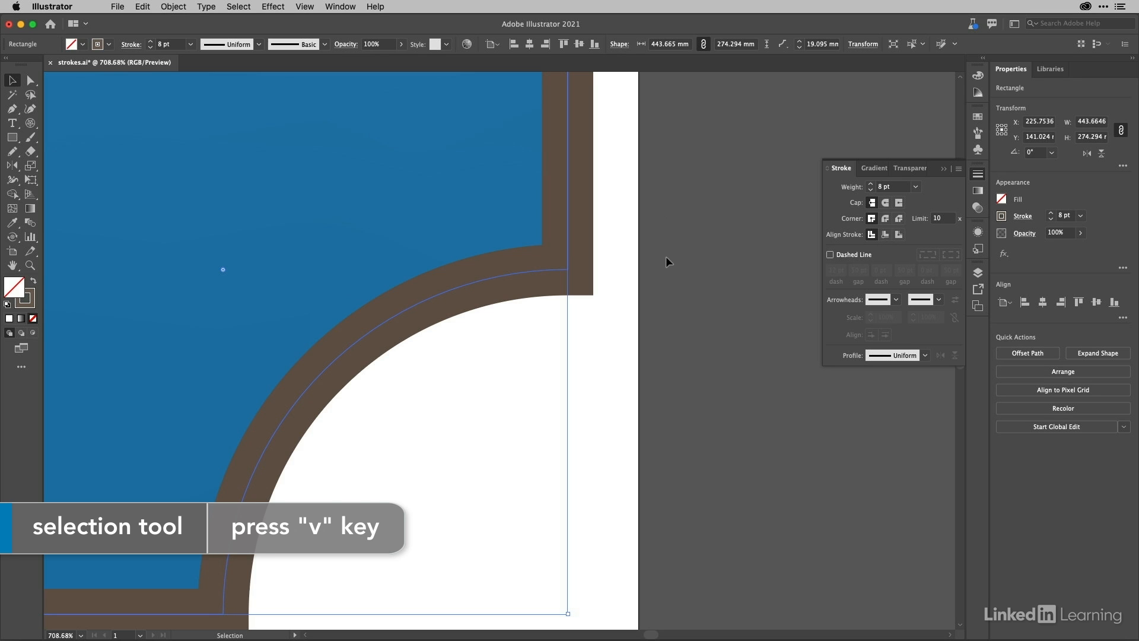
pyautogui.scroll(-5, 666, 257)
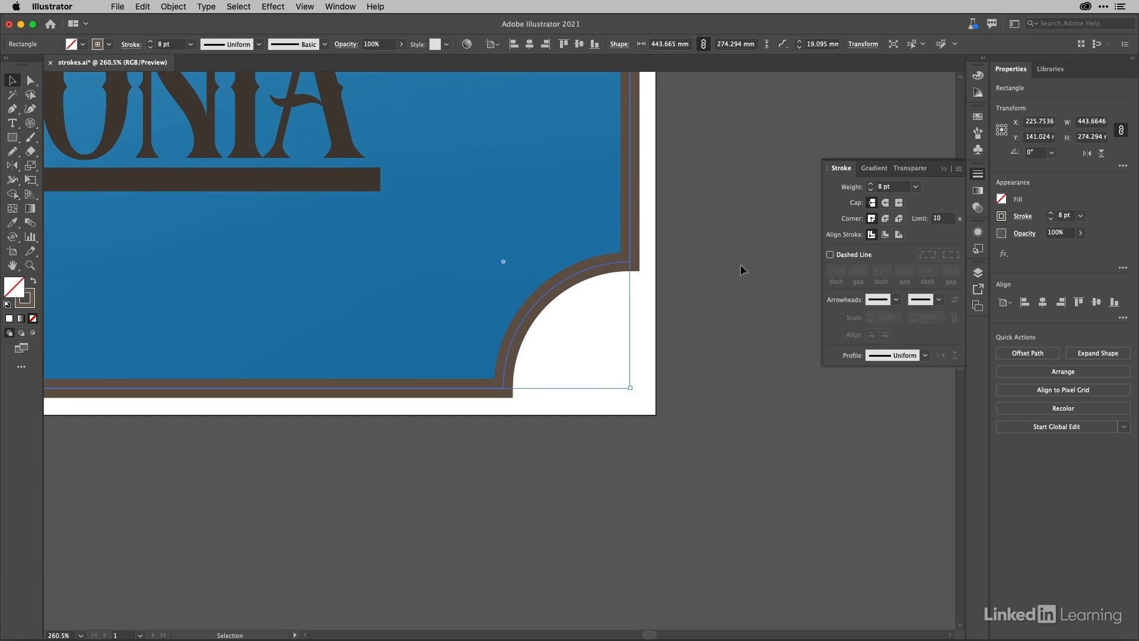
pyautogui.click(886, 235)
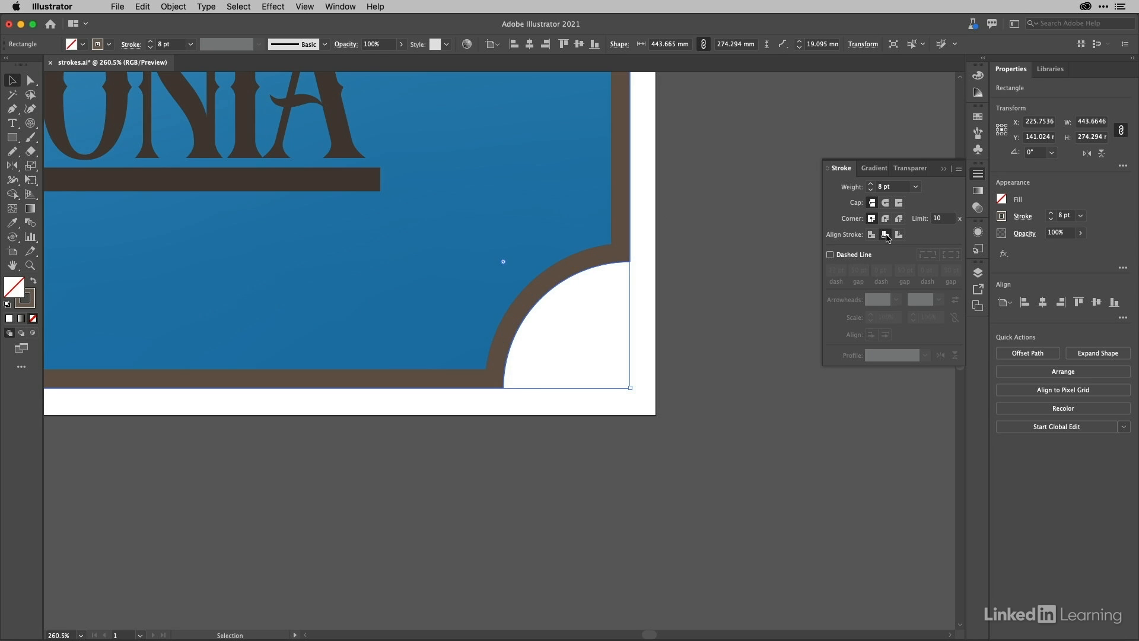
pyautogui.click(899, 234)
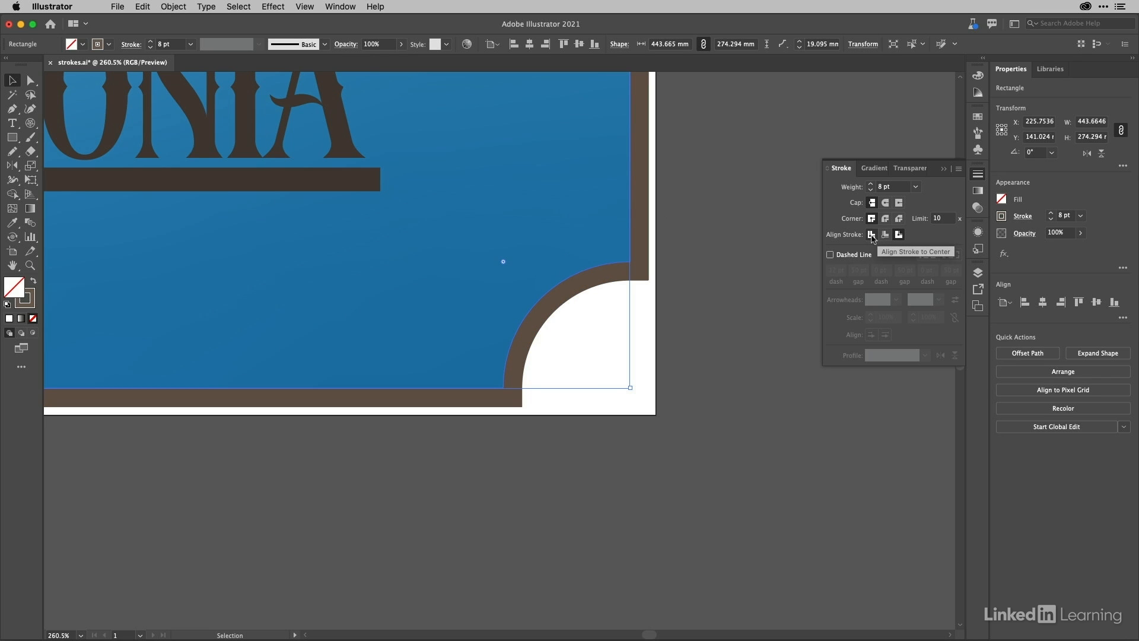
pyautogui.click(872, 235)
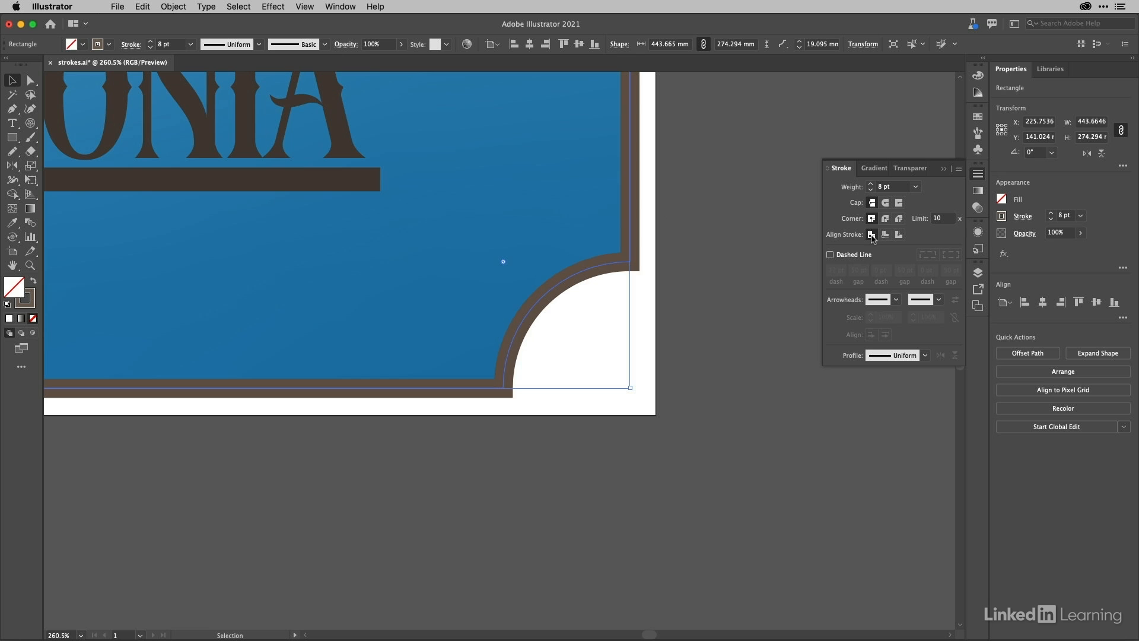